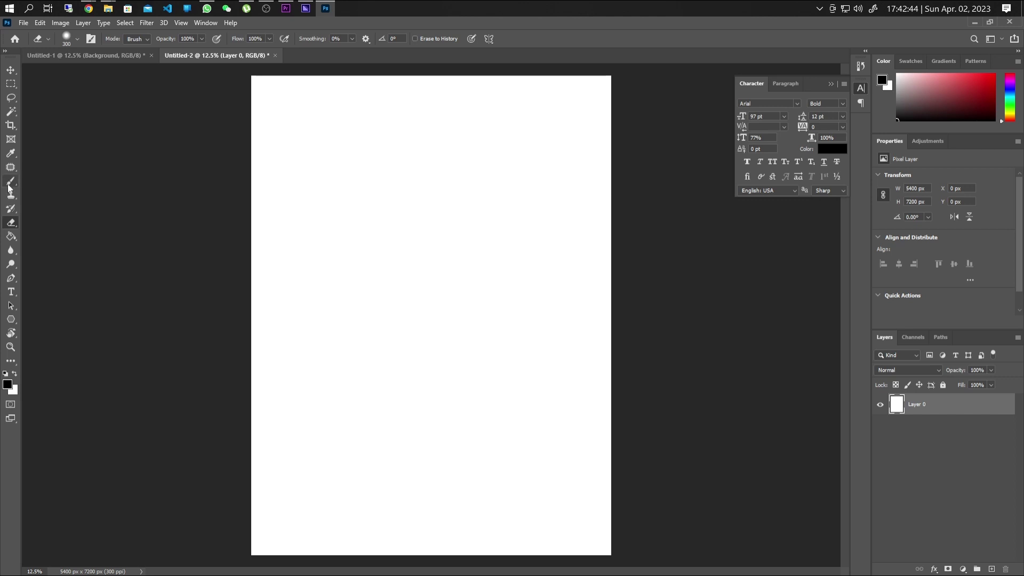
Switch from the Eraser to the Brush tool for painting on the blank page
left_click(11, 183)
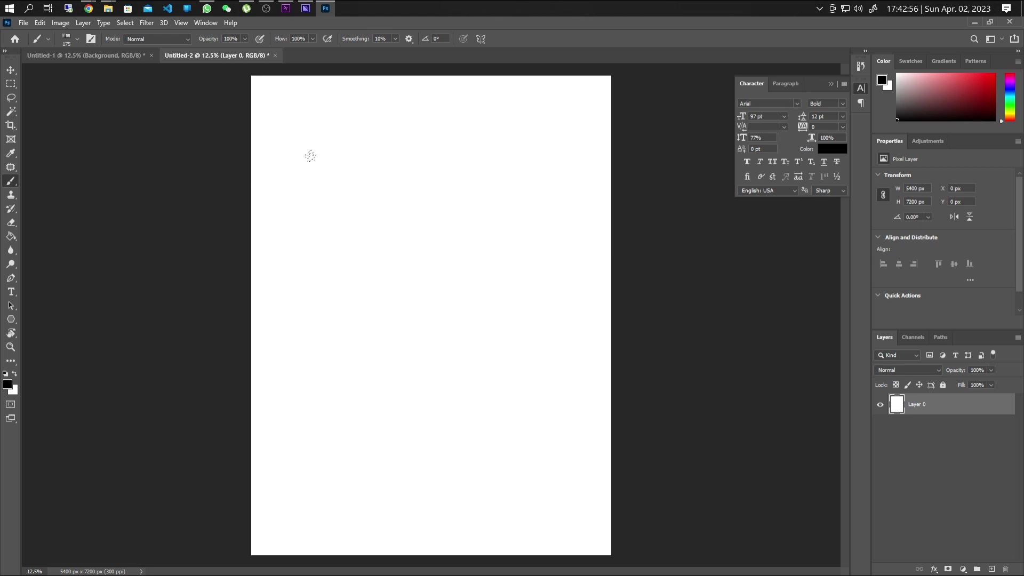
Paint a thick black looping squiggle near the page top with a Hard Round brush at 100% hardness
left_click(75, 39)
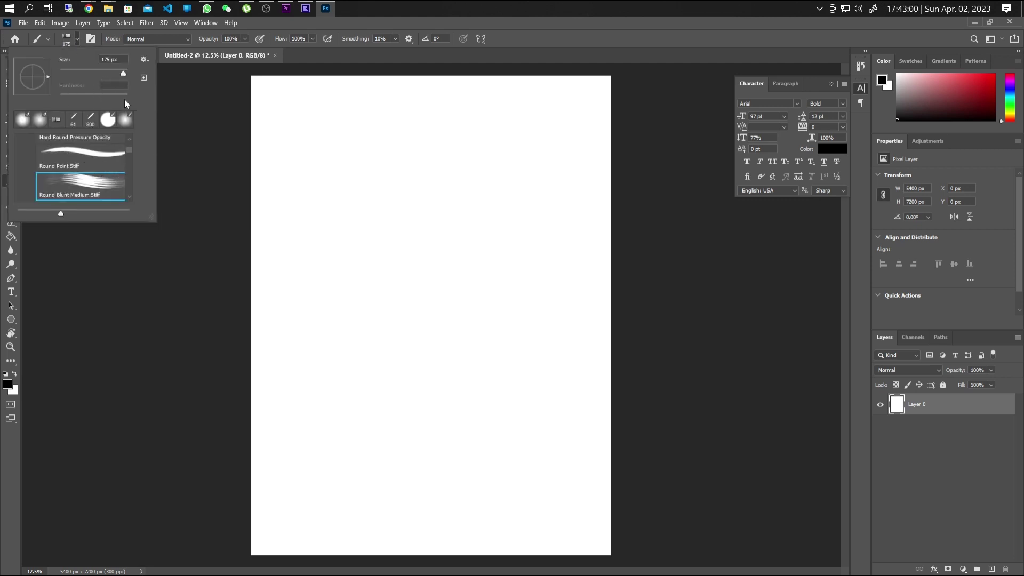
left_click(107, 123)
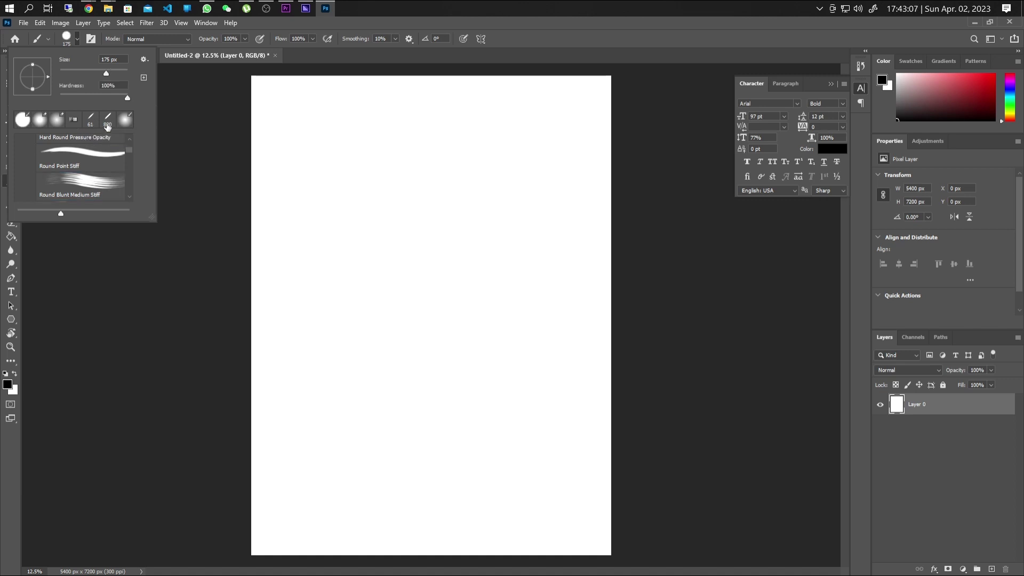
left_click(312, 143)
mouse_move(292, 157)
left_mouse_down()
mouse_move(360, 157)
mouse_move(375, 129)
mouse_move(347, 138)
mouse_move(338, 223)
mouse_move(414, 211)
mouse_move(447, 152)
mouse_move(403, 142)
mouse_move(406, 175)
mouse_move(485, 165)
mouse_move(509, 151)
left_mouse_up()
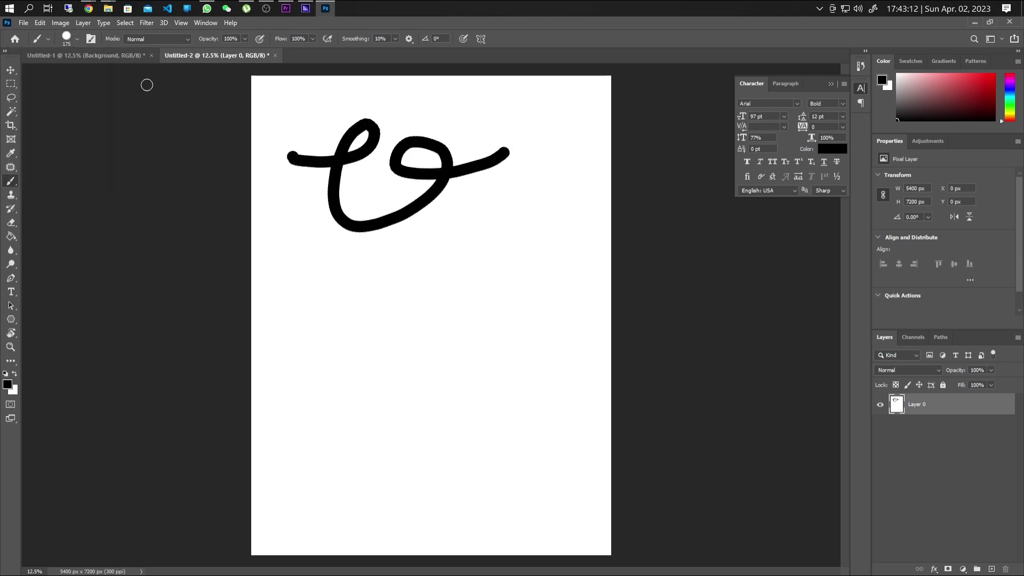
Shrink the brush and lower its hardness, then paint two thin black curly lines below
left_click(78, 40)
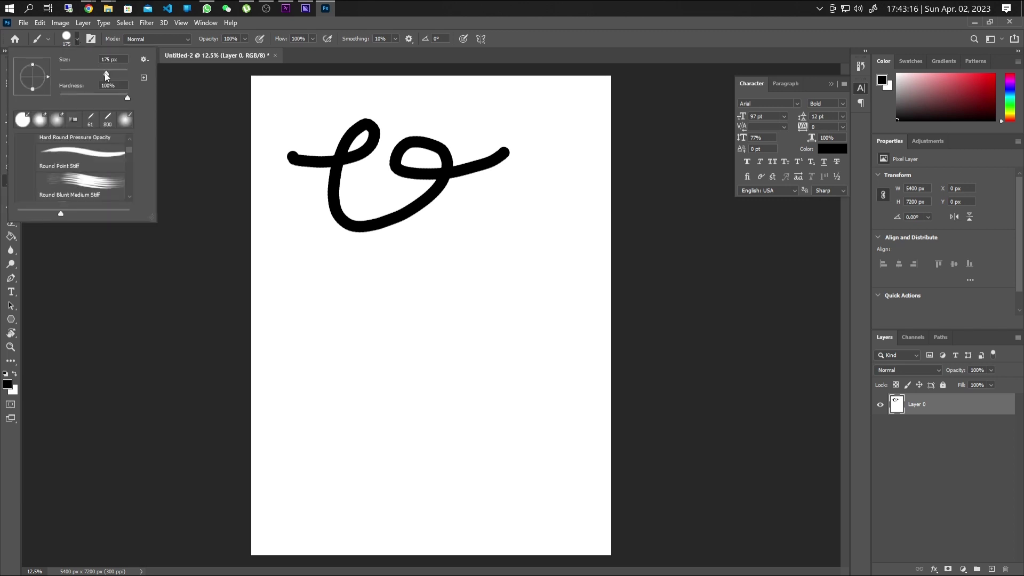
left_click_drag(106, 73, 82, 75)
key("Return")
mouse_move(347, 261)
left_mouse_down()
mouse_move(406, 255)
mouse_move(397, 235)
mouse_move(392, 256)
mouse_move(442, 223)
mouse_move(422, 230)
mouse_move(480, 223)
left_mouse_up()
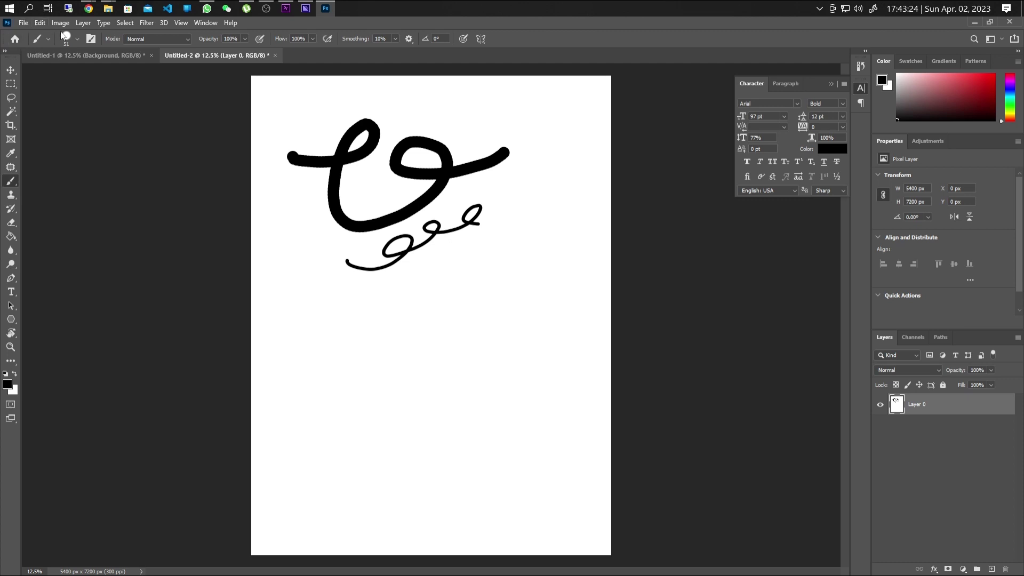
left_click(78, 40)
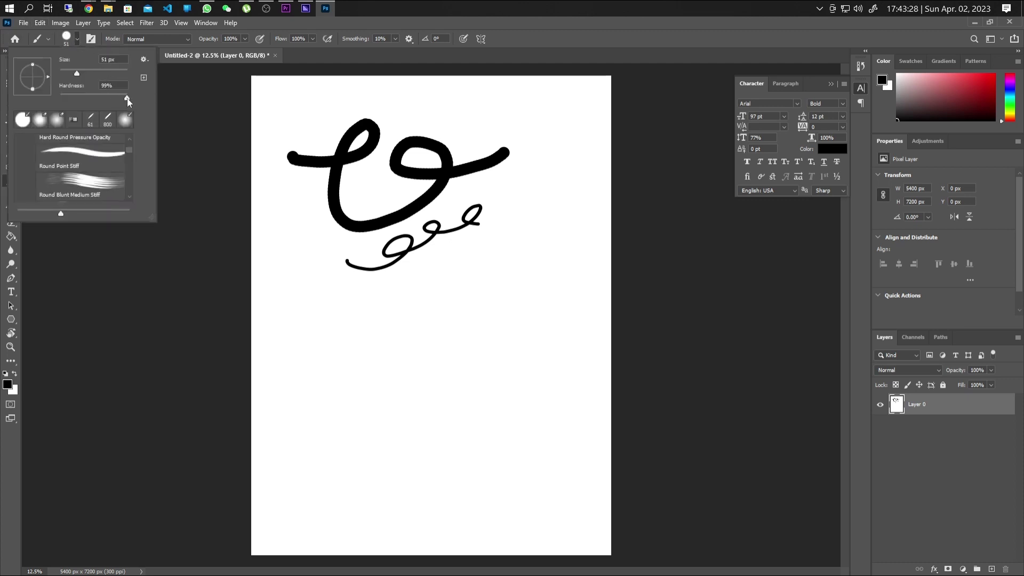
left_click_drag(127, 99, 75, 102)
left_click(361, 303)
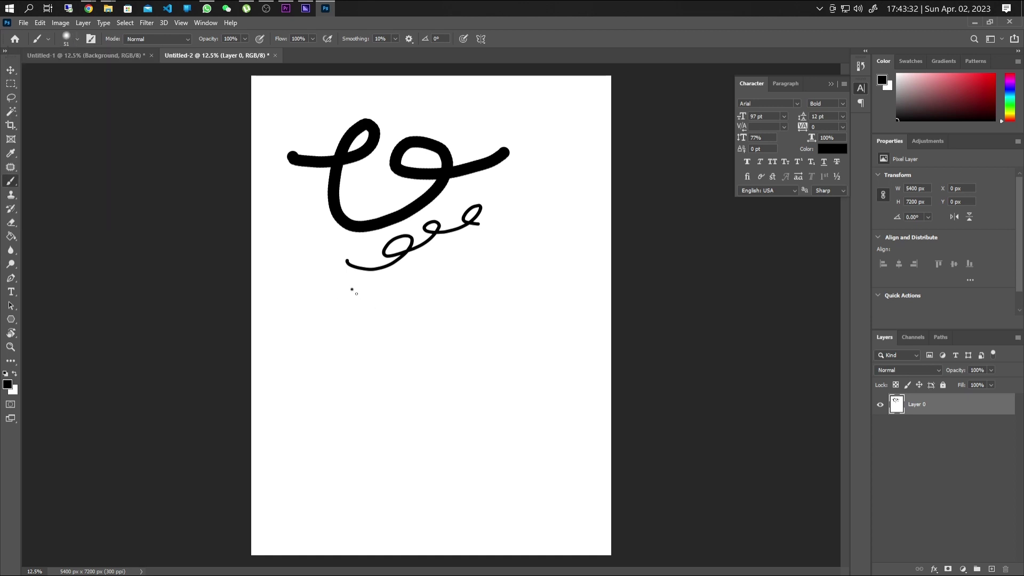
mouse_move(349, 289)
left_mouse_down()
mouse_move(427, 288)
mouse_move(422, 274)
mouse_move(420, 292)
mouse_move(472, 267)
mouse_move(455, 260)
mouse_move(473, 264)
mouse_move(507, 230)
mouse_move(492, 241)
mouse_move(524, 234)
mouse_move(529, 191)
mouse_move(525, 204)
mouse_move(546, 196)
left_mouse_up()
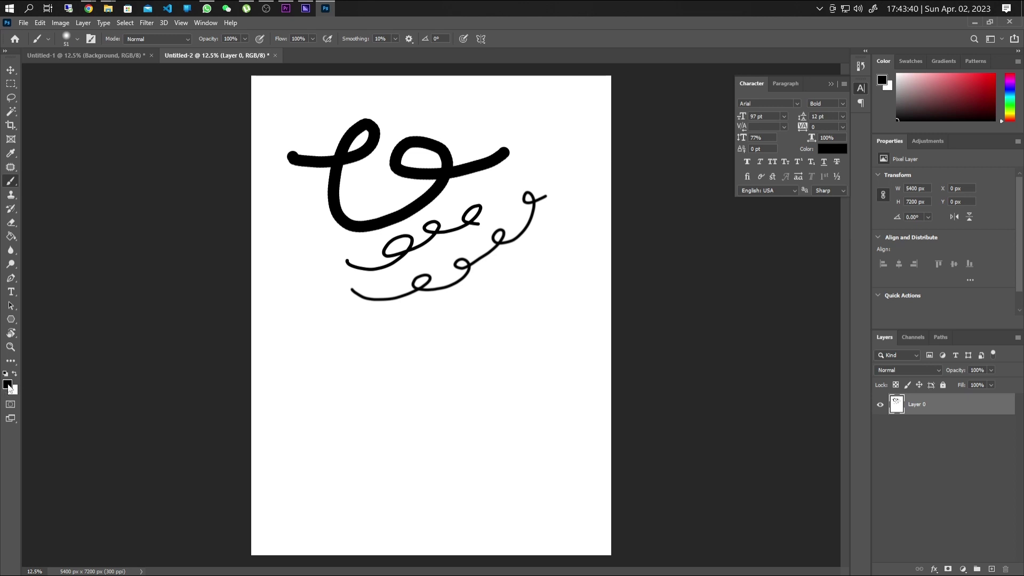
Paint a red (#ec0f0f) looping line below the black curves
left_click(8, 384)
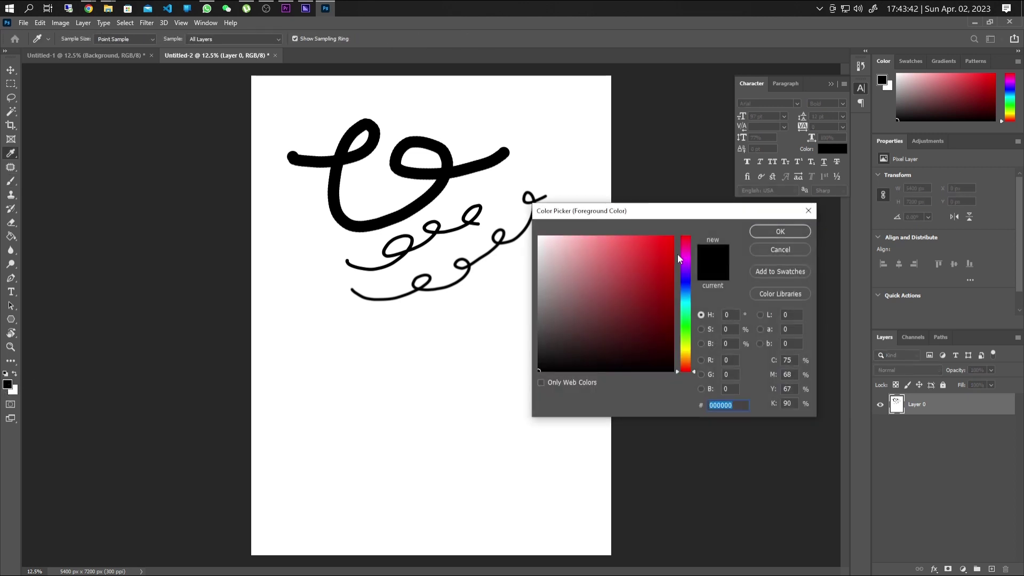
left_click_drag(633, 283, 665, 246)
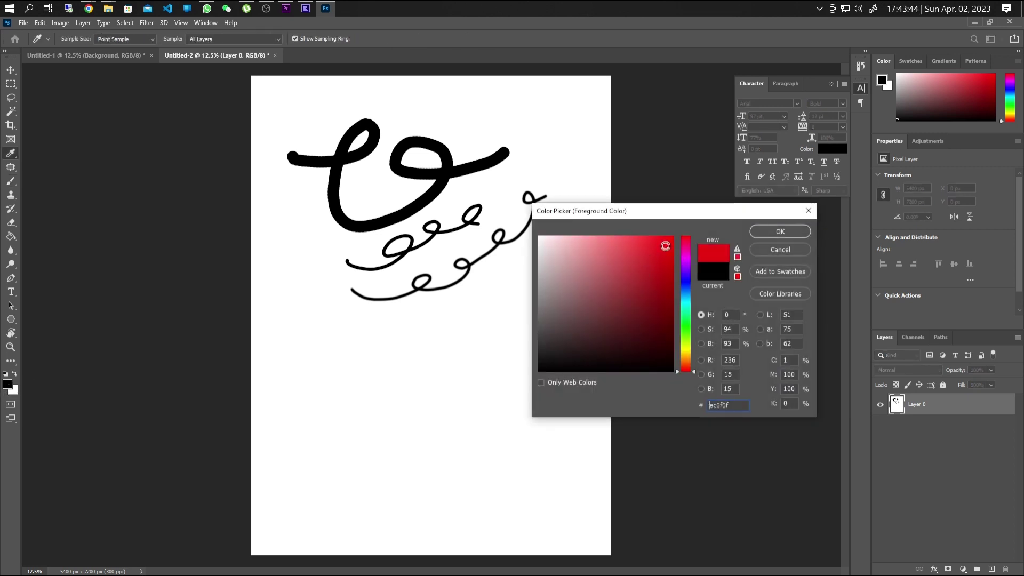
left_click(779, 233)
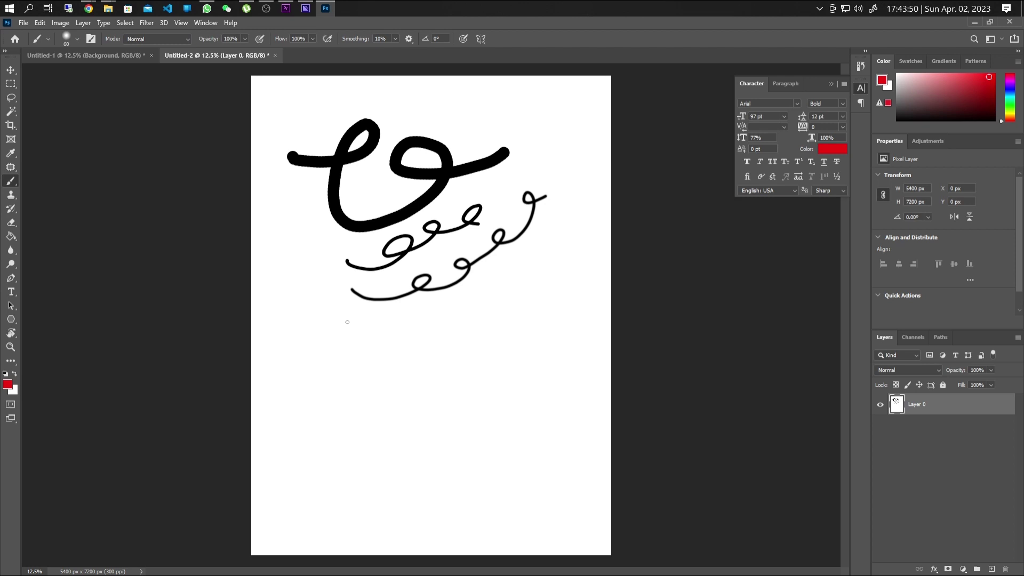
mouse_move(340, 324)
left_mouse_down()
mouse_move(390, 331)
mouse_move(393, 301)
mouse_move(439, 320)
mouse_move(447, 294)
mouse_move(477, 311)
mouse_move(502, 281)
mouse_move(518, 297)
mouse_move(558, 246)
left_mouse_up()
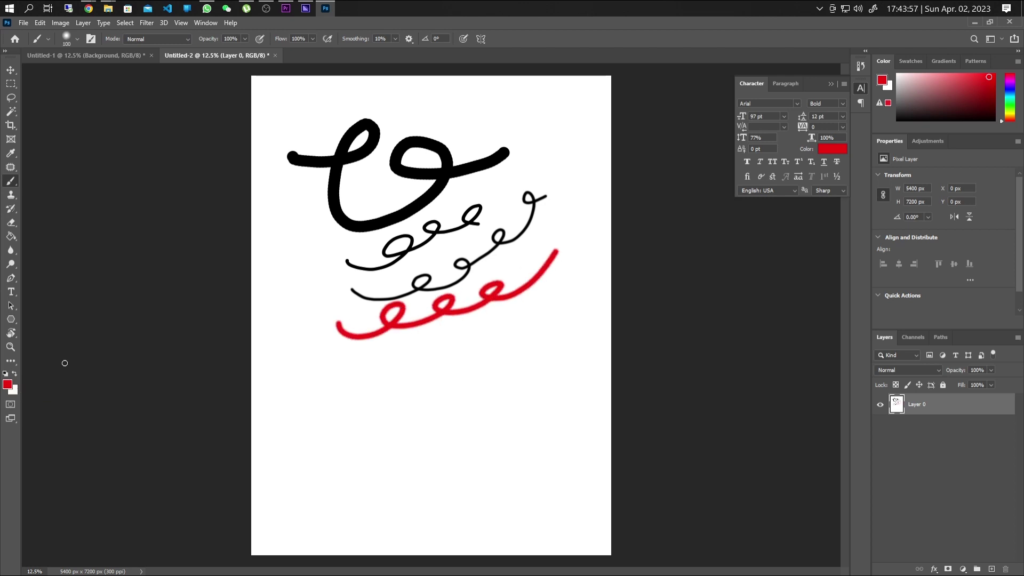
Paint a blue (#190fec) wavy line below the red one
left_click(8, 385)
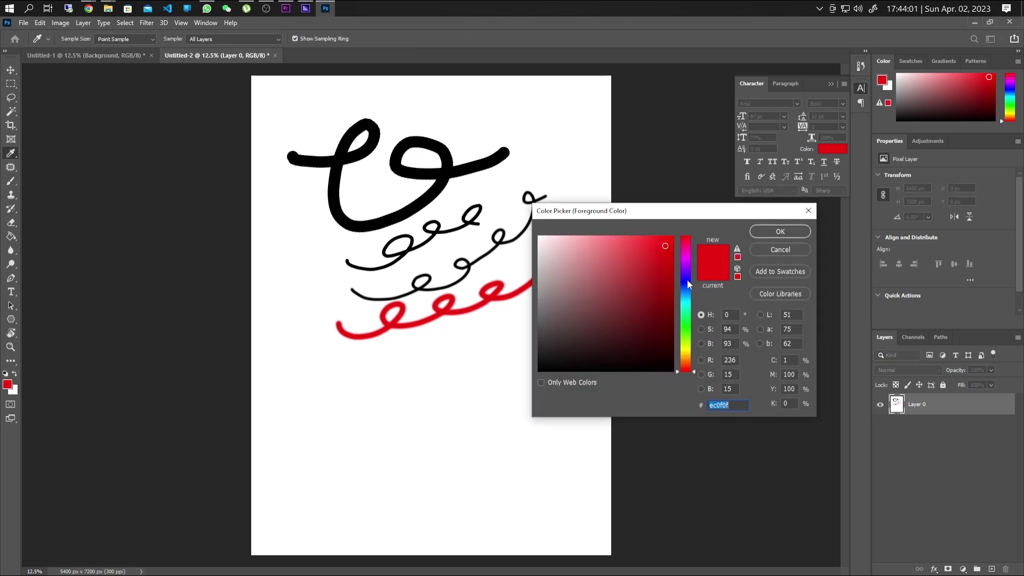
left_click(687, 280)
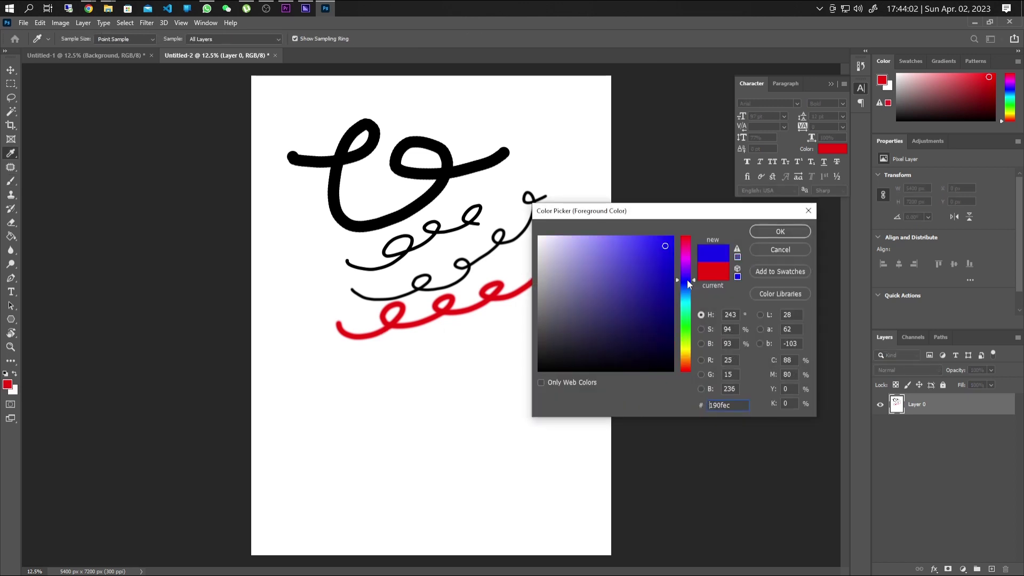
left_click(780, 233)
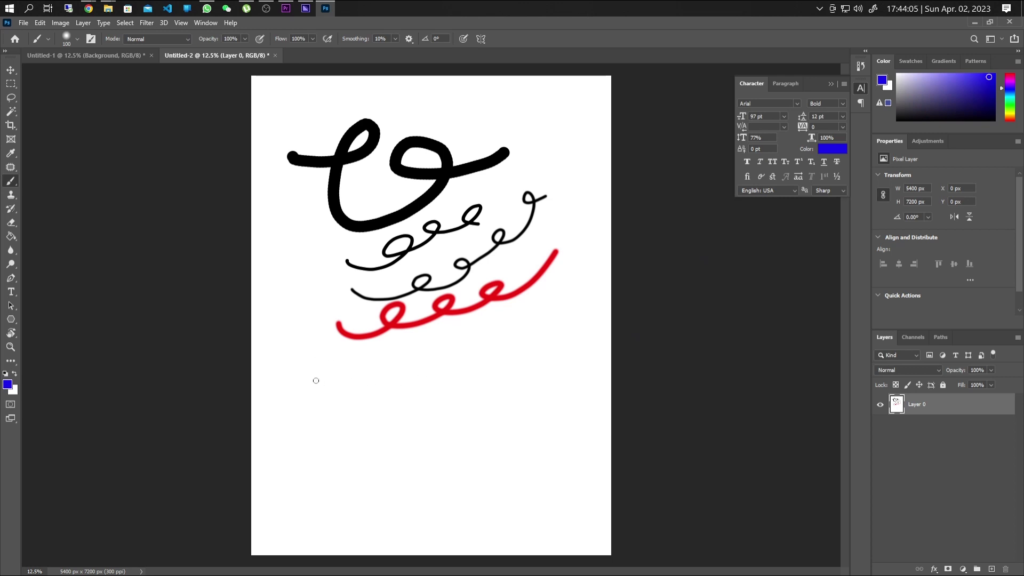
mouse_move(293, 378)
left_mouse_down()
mouse_move(363, 407)
mouse_move(373, 362)
mouse_move(356, 381)
mouse_move(421, 366)
mouse_move(410, 348)
mouse_move(433, 372)
mouse_move(500, 331)
left_mouse_up()
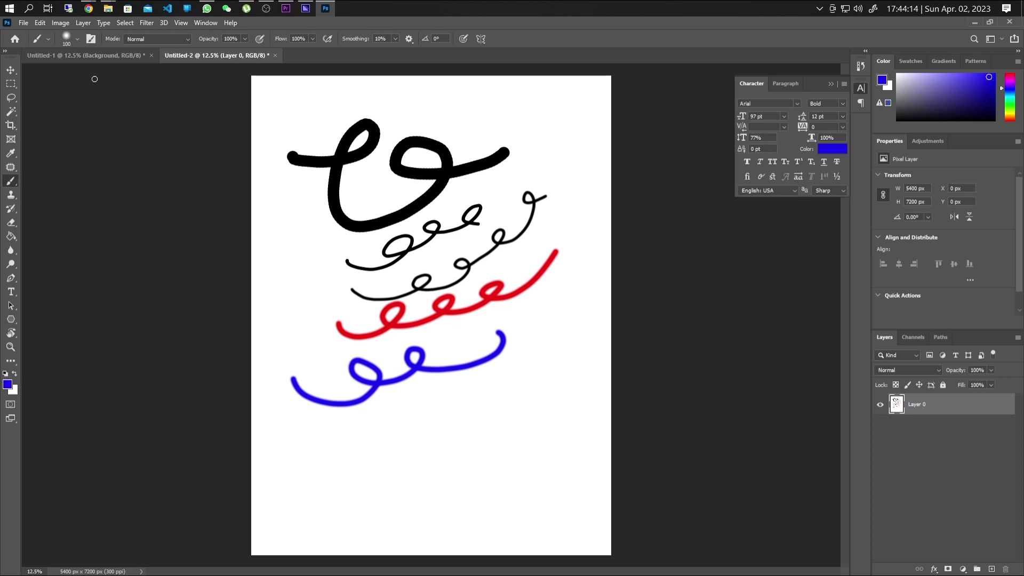
Paint a short blue stroke with the Round Point Stiff brush, then undo it
left_click(77, 39)
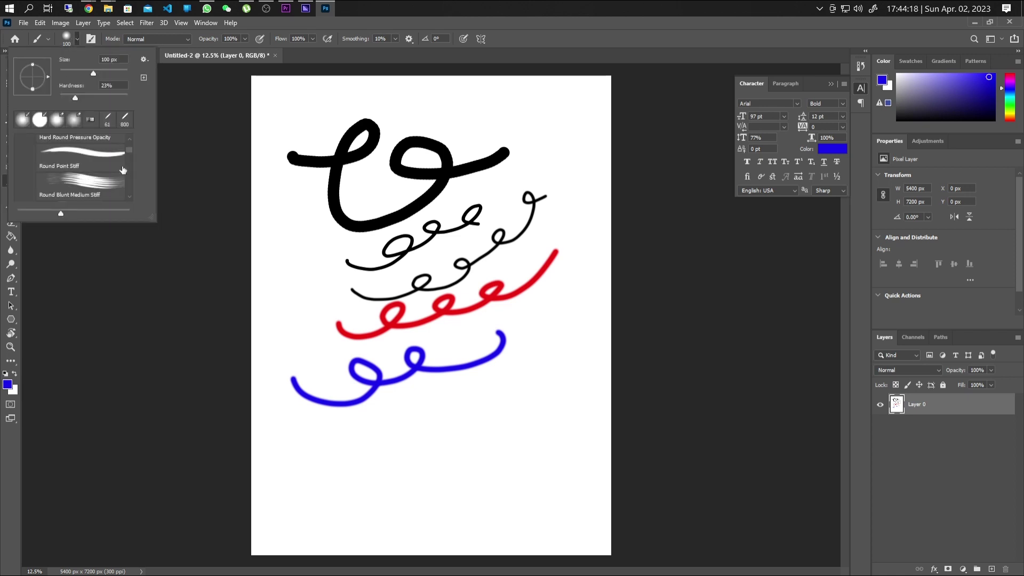
left_click_drag(129, 148, 129, 141)
scroll(110, 162, "down", 8)
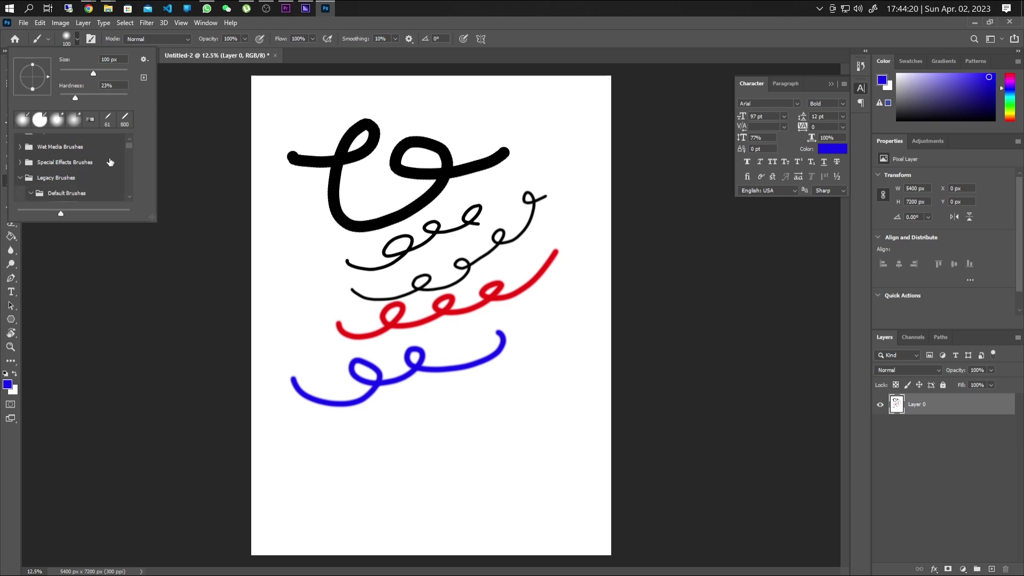
scroll(110, 162, "down", 4)
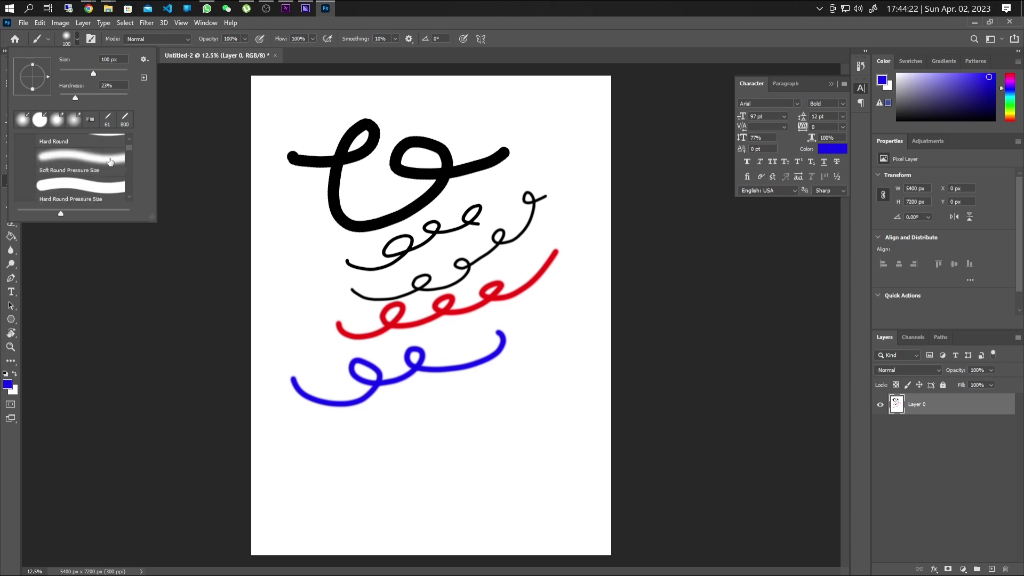
scroll(110, 162, "down", 1)
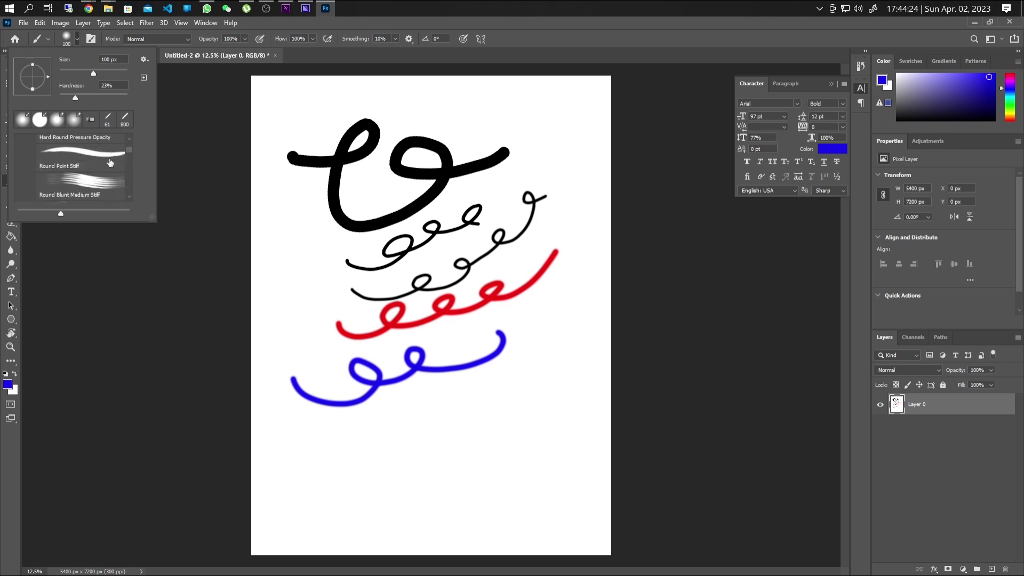
left_click(83, 154)
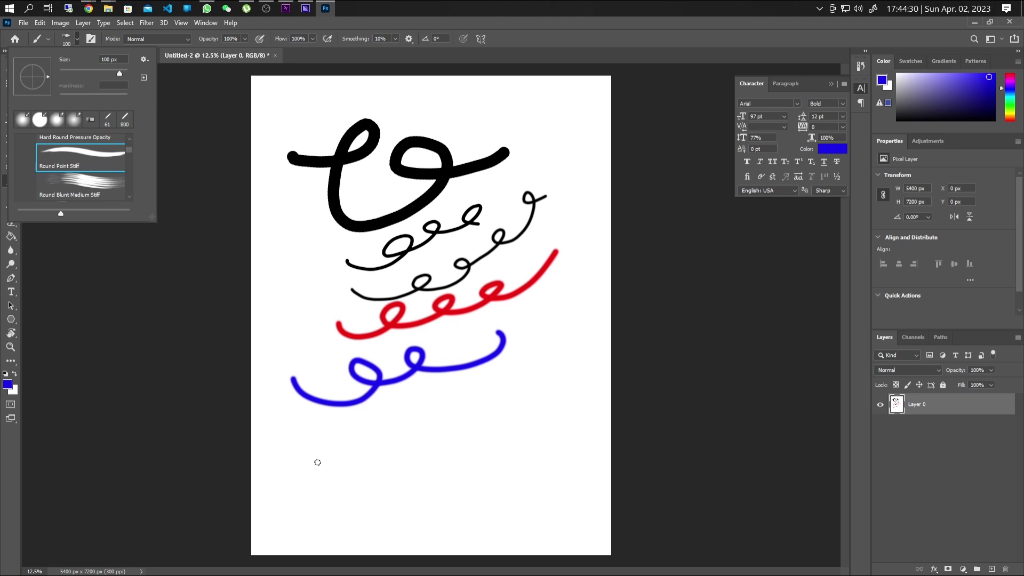
mouse_move(315, 462)
left_mouse_down()
mouse_move(369, 442)
mouse_move(378, 417)
mouse_move(337, 432)
mouse_move(363, 442)
mouse_move(435, 413)
left_mouse_up()
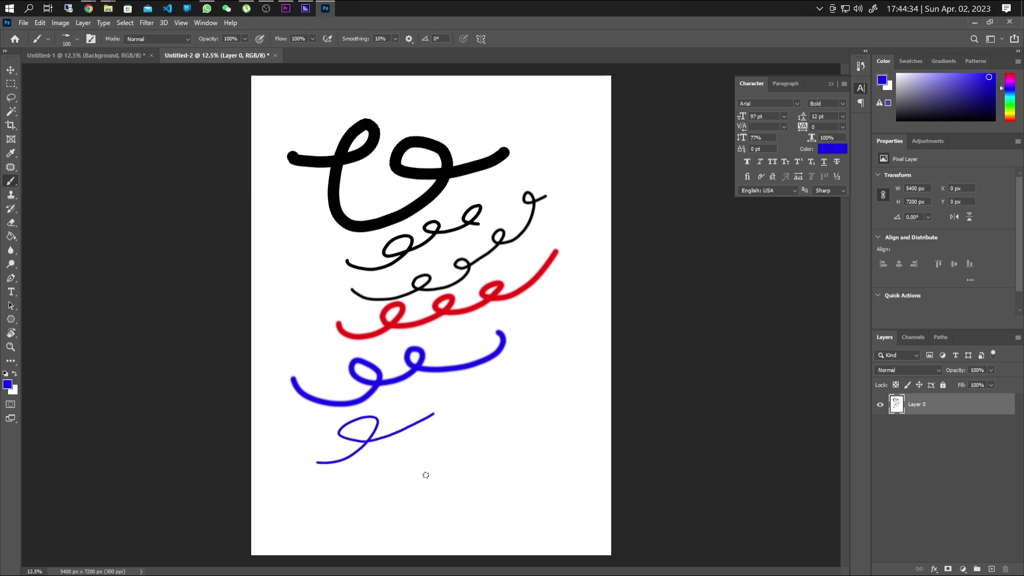
key("ctrl+z")
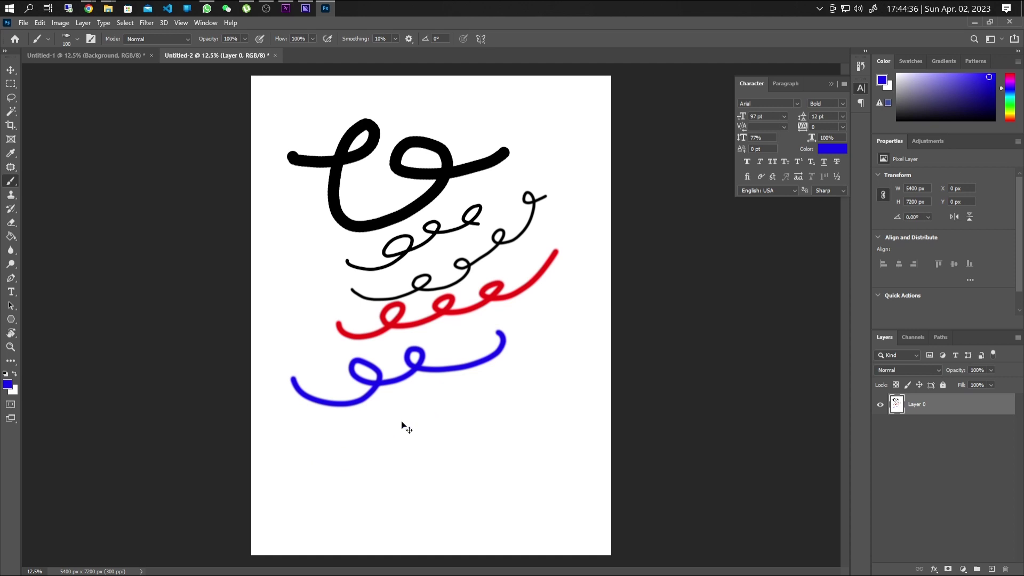
At 237 px brush size, paint a blue spiral at left and a diagonal stroke below
left_click(78, 39)
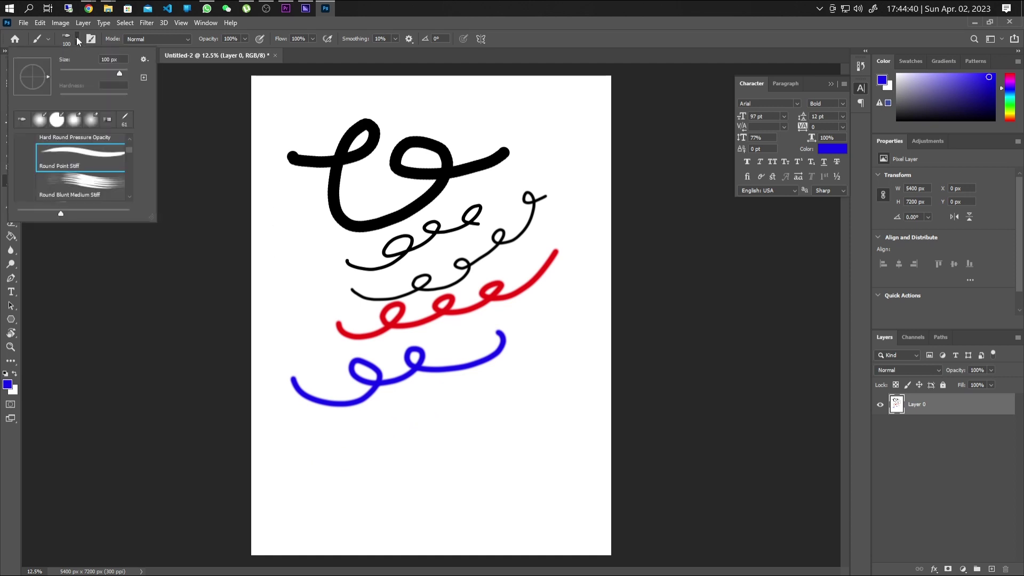
left_click_drag(118, 76, 125, 76)
left_click(297, 274)
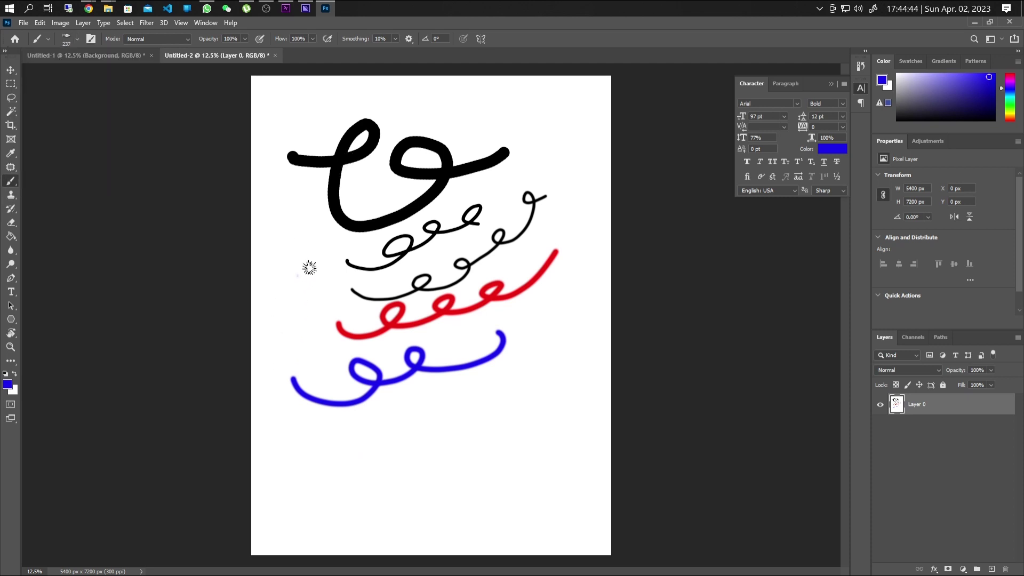
mouse_move(309, 268)
left_mouse_down()
mouse_move(297, 246)
mouse_move(280, 283)
mouse_move(302, 303)
mouse_move(320, 280)
mouse_move(315, 249)
mouse_move(295, 236)
left_mouse_up()
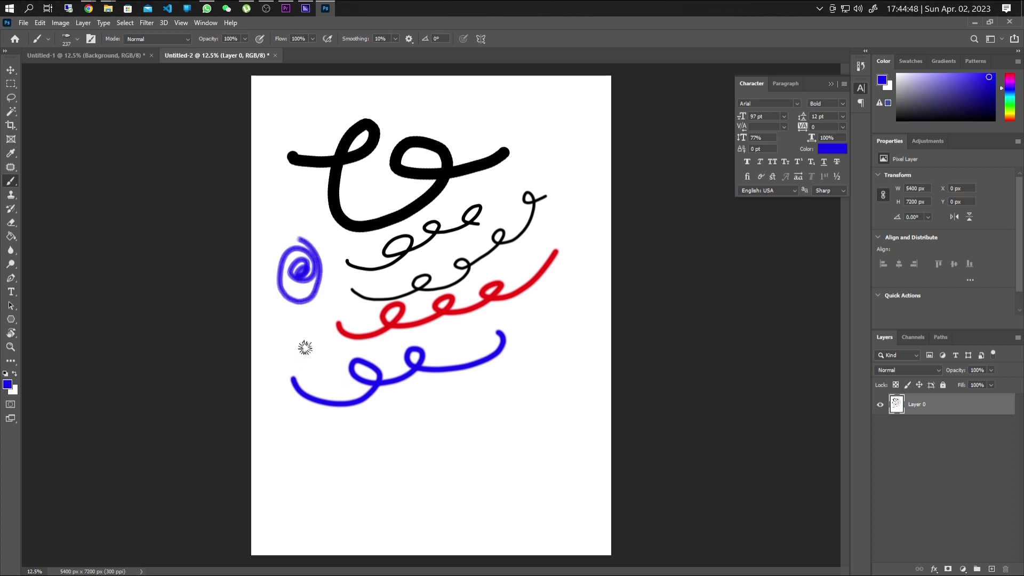
left_click_drag(288, 358, 334, 294)
Paint a bristly blue spiral under the blue wave with Round Blunt Medium Stiff at 89 px
left_click(78, 38)
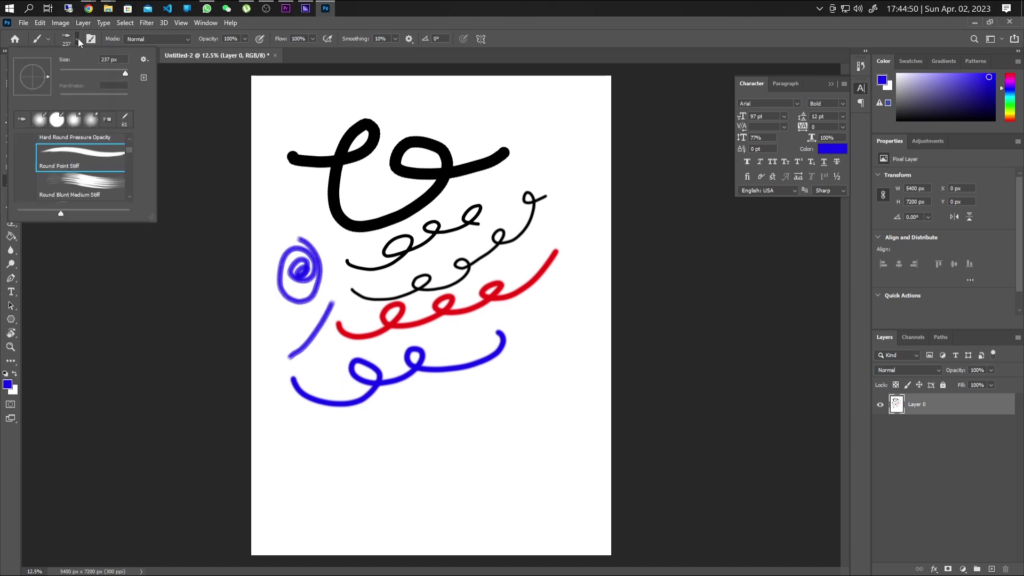
left_click(88, 184)
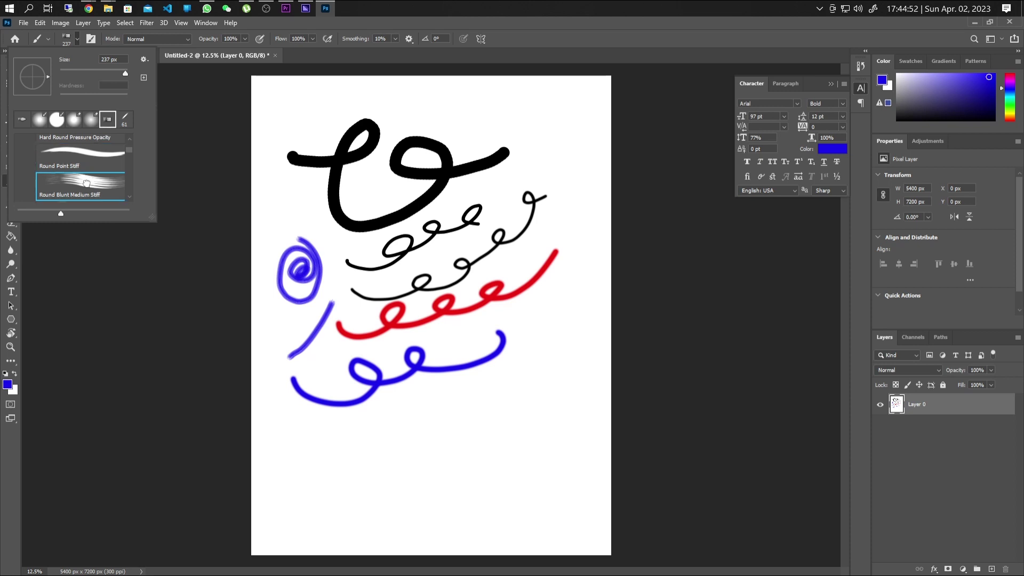
left_click_drag(125, 75, 113, 75)
left_click(394, 434)
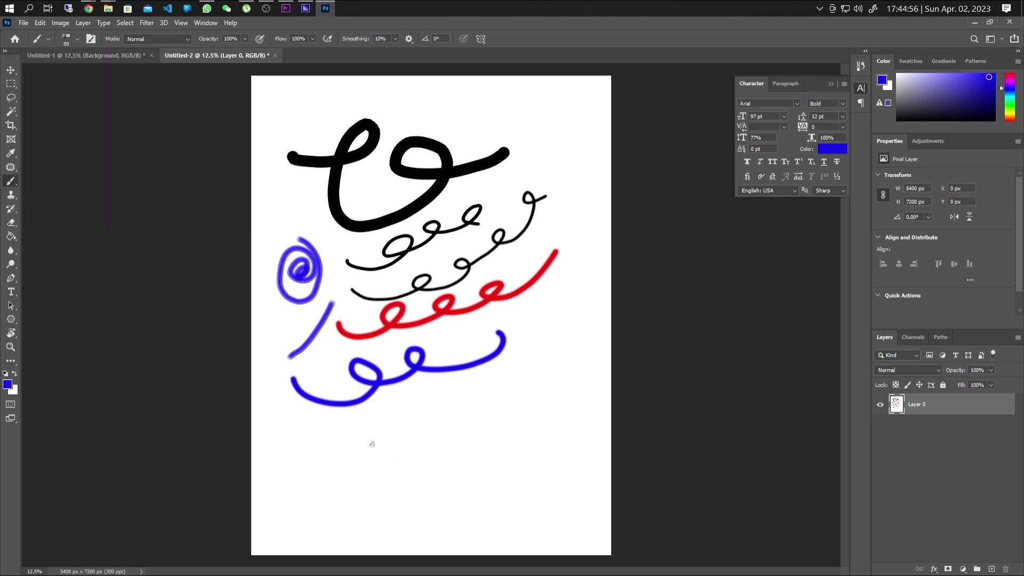
mouse_move(393, 434)
left_mouse_down()
mouse_move(406, 396)
mouse_move(363, 414)
mouse_move(357, 451)
mouse_move(390, 456)
mouse_move(430, 428)
mouse_move(423, 395)
mouse_move(336, 423)
mouse_move(342, 465)
left_mouse_up()
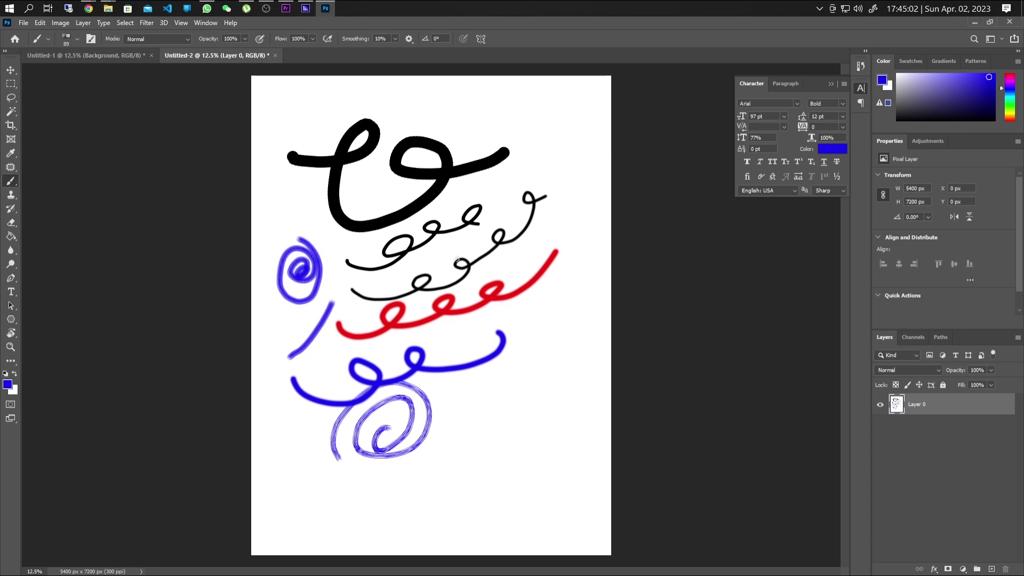
Draw a solid blue 1848 × 920 px rectangle below the spirals with the Rectangle Tool
key("u")
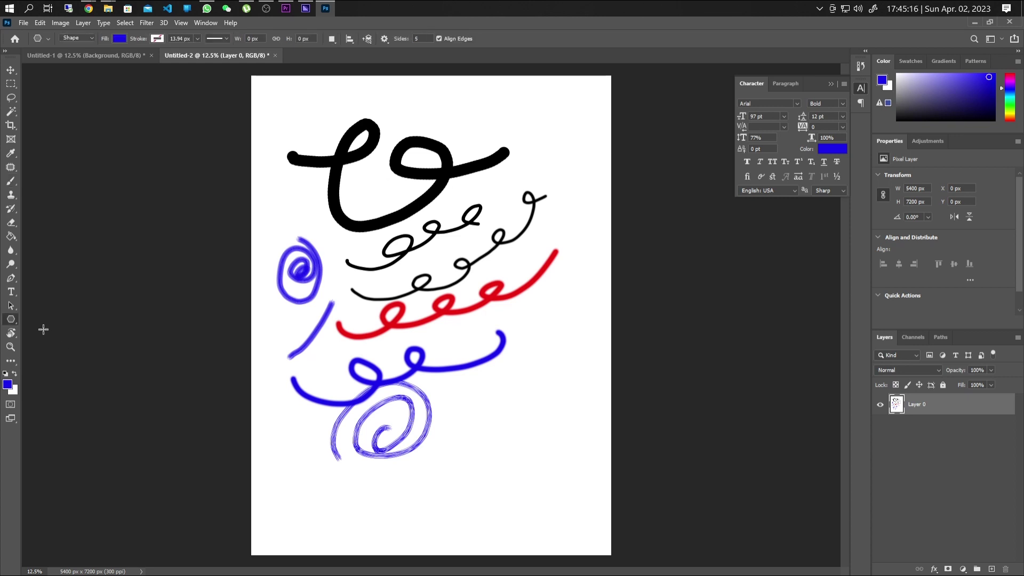
left_click(10, 323)
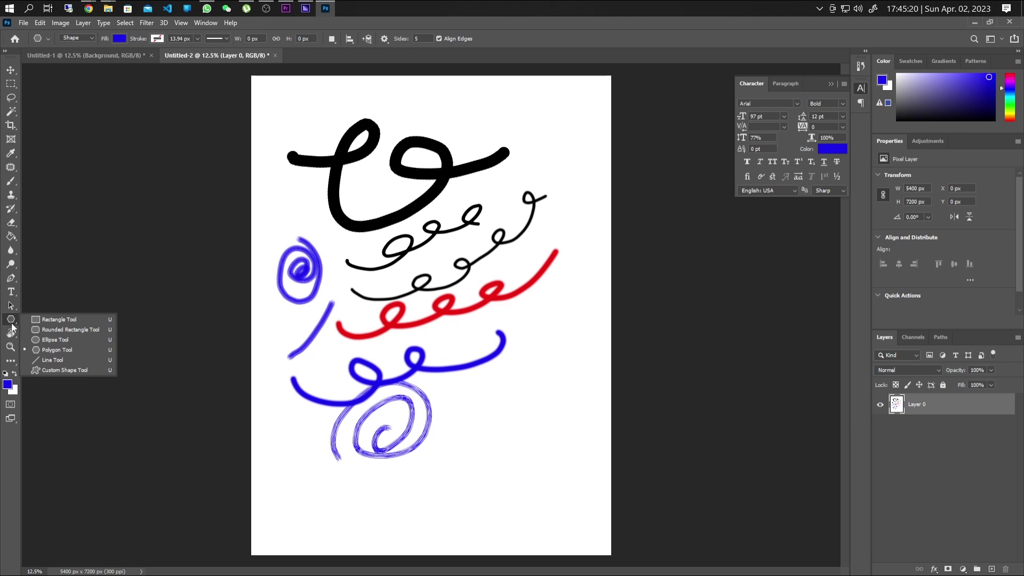
left_click(76, 321)
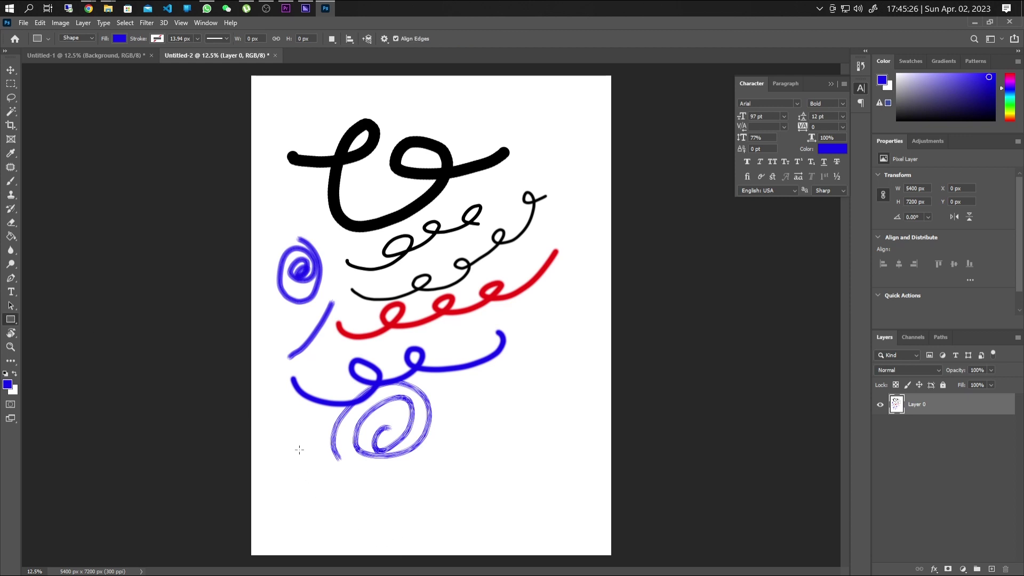
left_click_drag(299, 450, 422, 511)
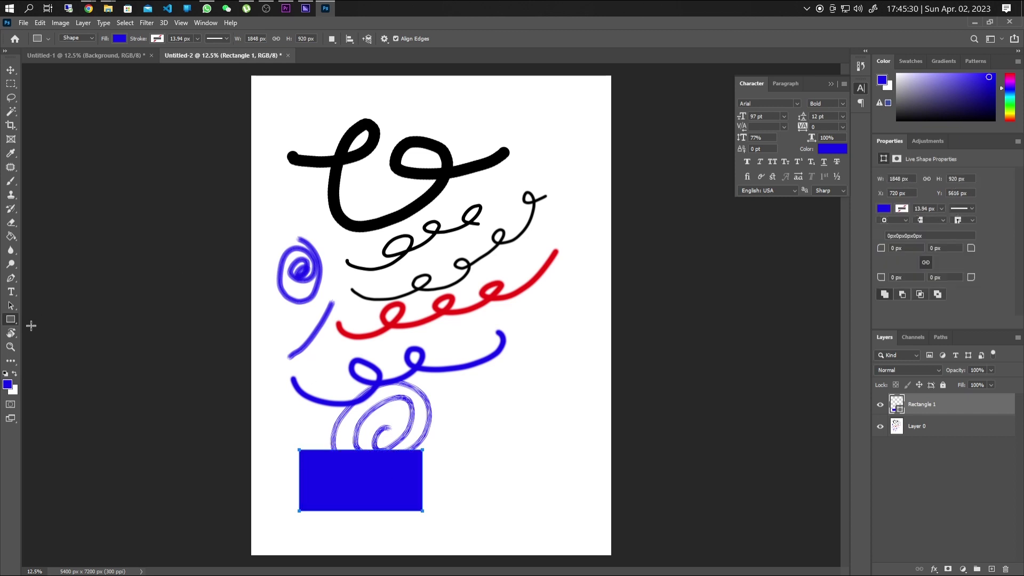
Draw a blue circle to the right of the rectangle with the Ellipse Tool
right_click(14, 322)
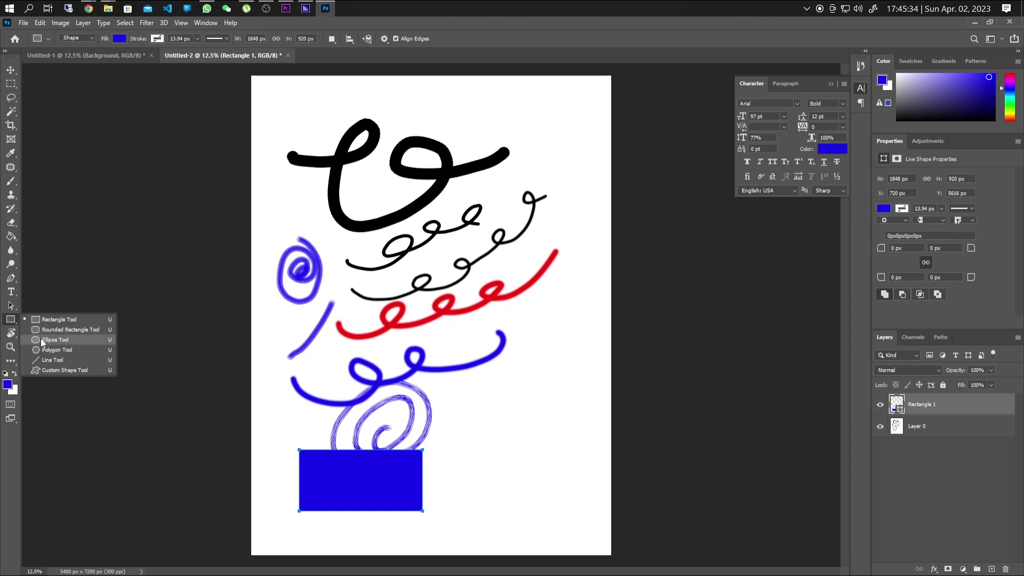
left_click(56, 340)
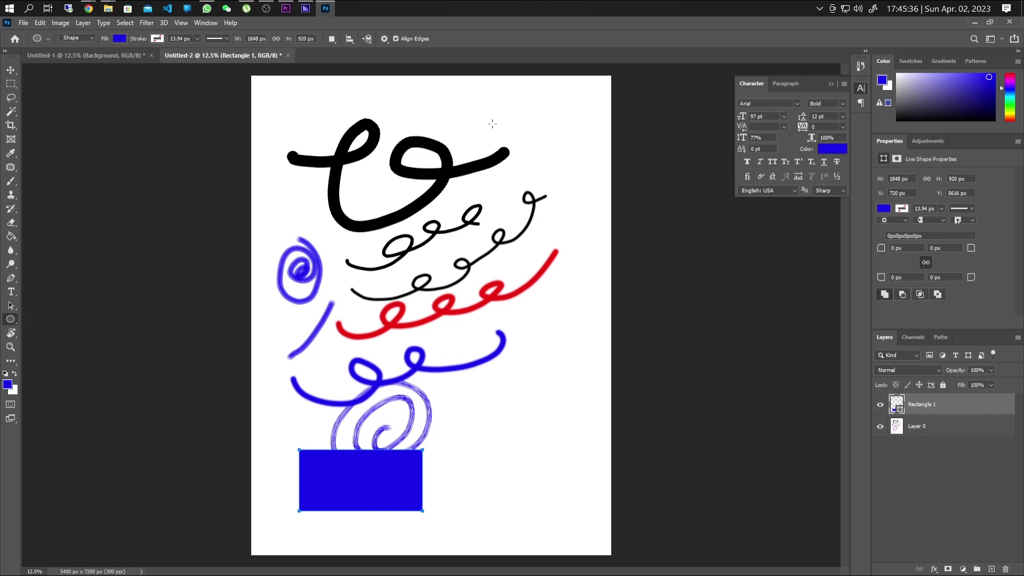
left_click_drag(497, 451, 530, 487)
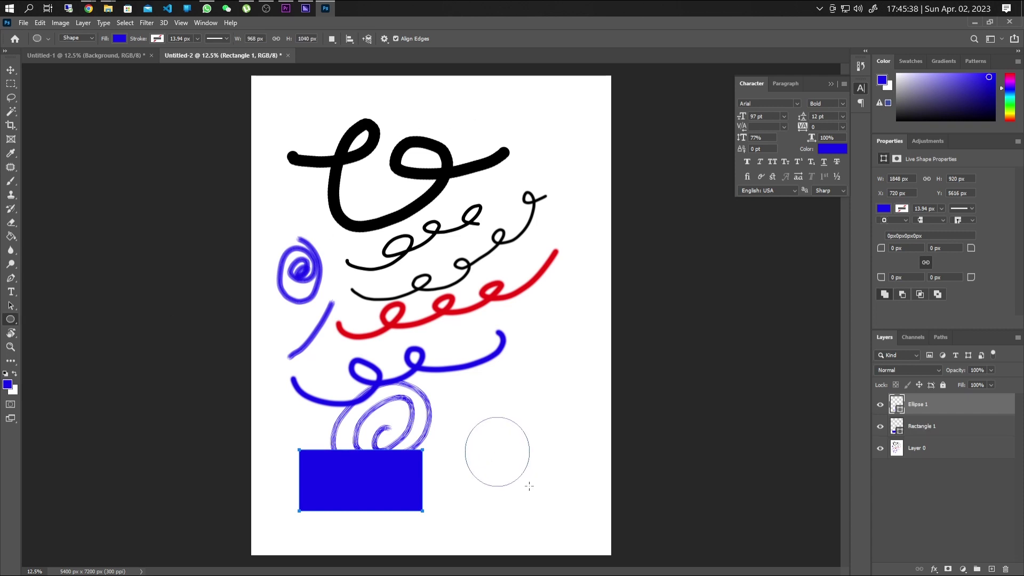
With the Polygon Tool, draw a blue 3-sided triangle and a 6-sided hexagon near the top right
right_click(11, 322)
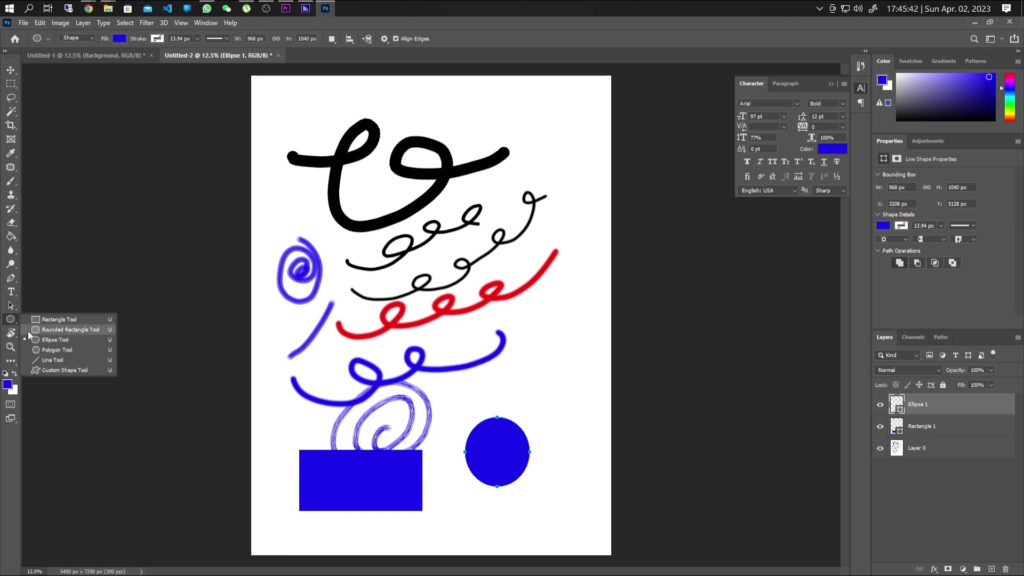
left_click(63, 350)
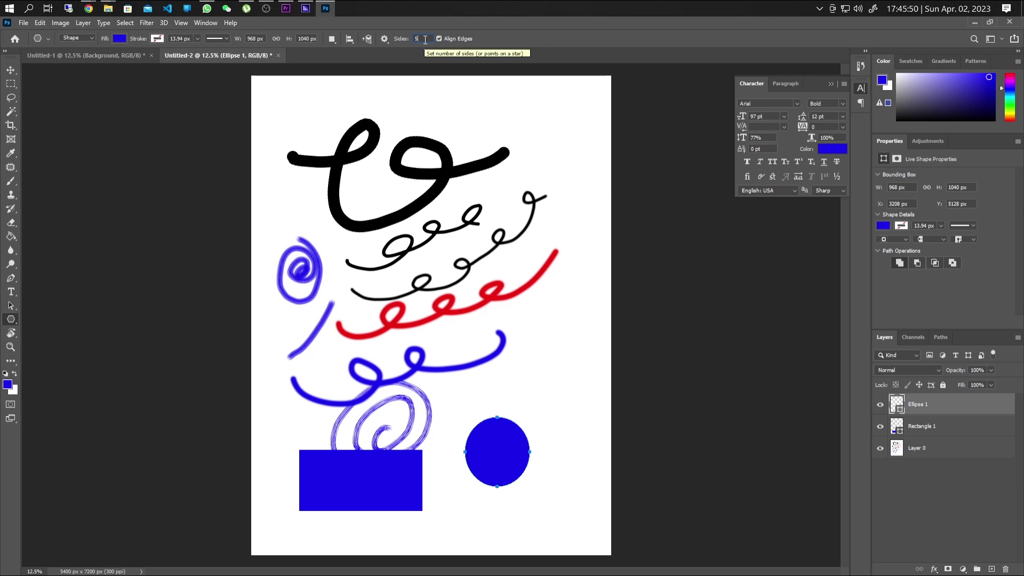
key("BackSpace")
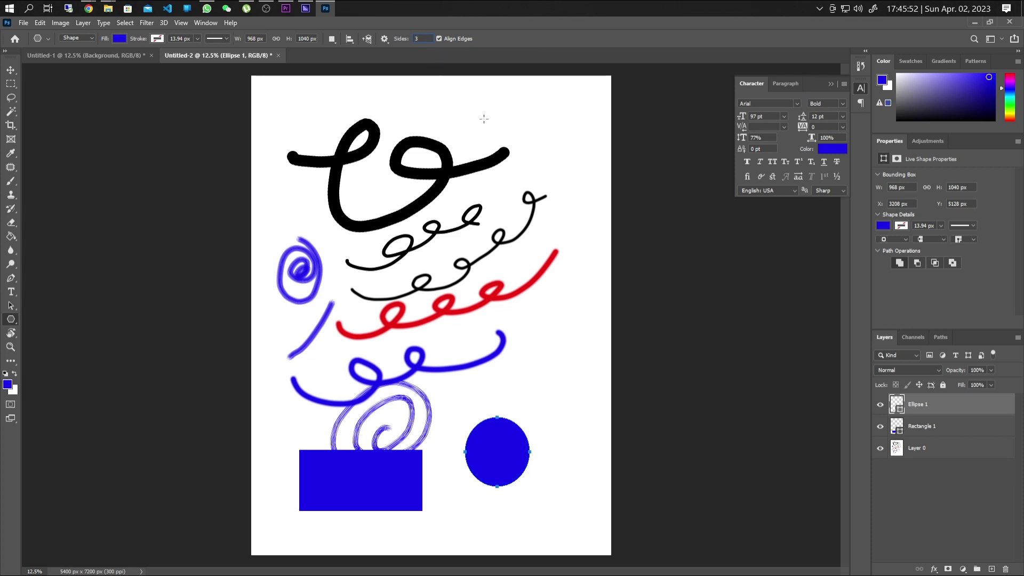
left_click_drag(483, 118, 446, 75)
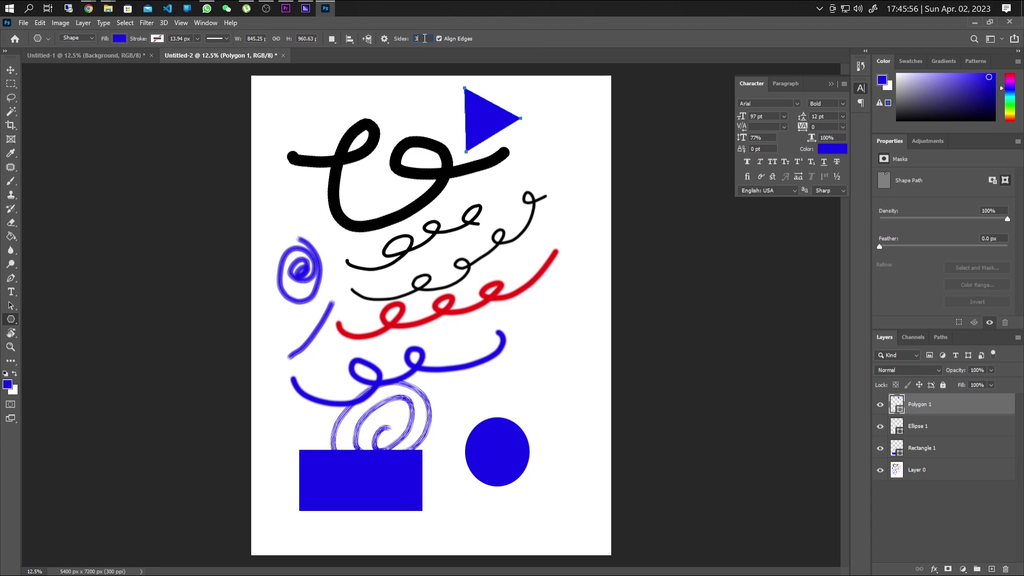
key("BackSpace")
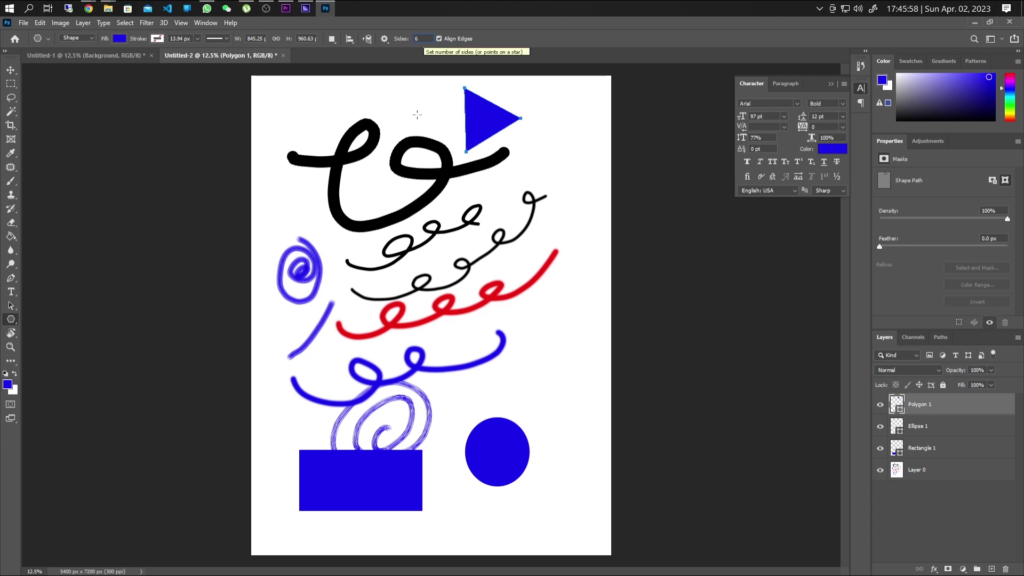
left_click_drag(505, 123, 561, 179)
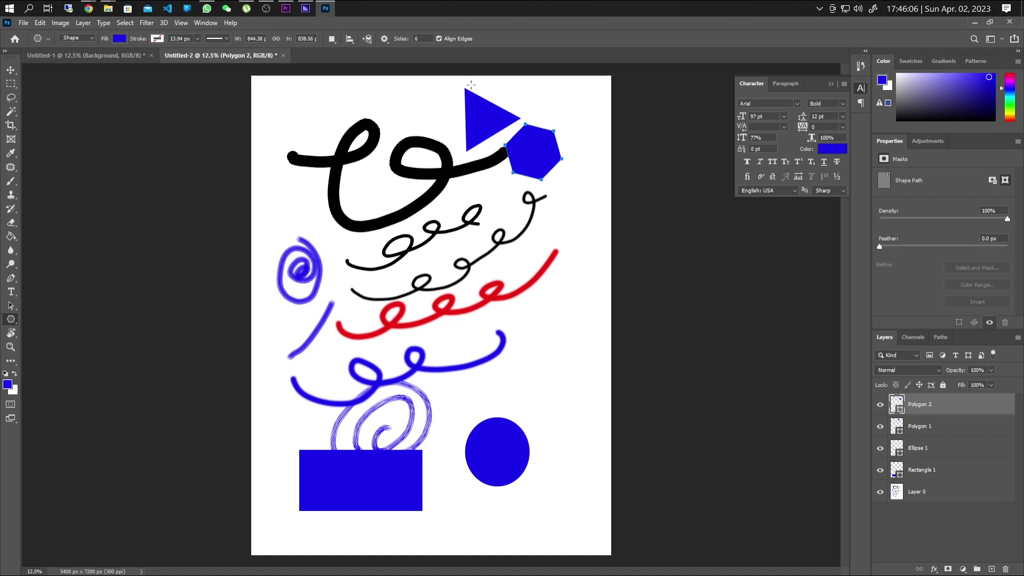